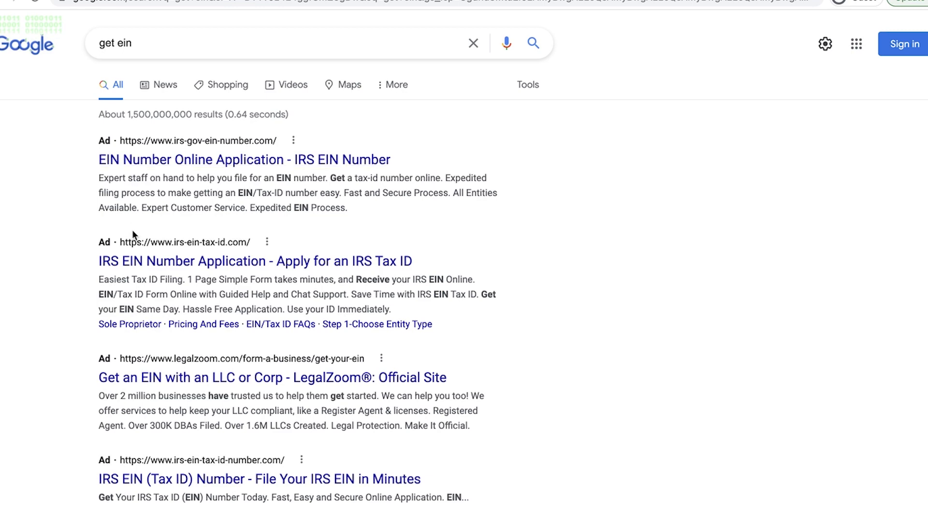
Step: Open the irs.gov 'Employer Identification Number | Internal Revenue Service' result from the Google results
scroll(203, 290, down, 3)
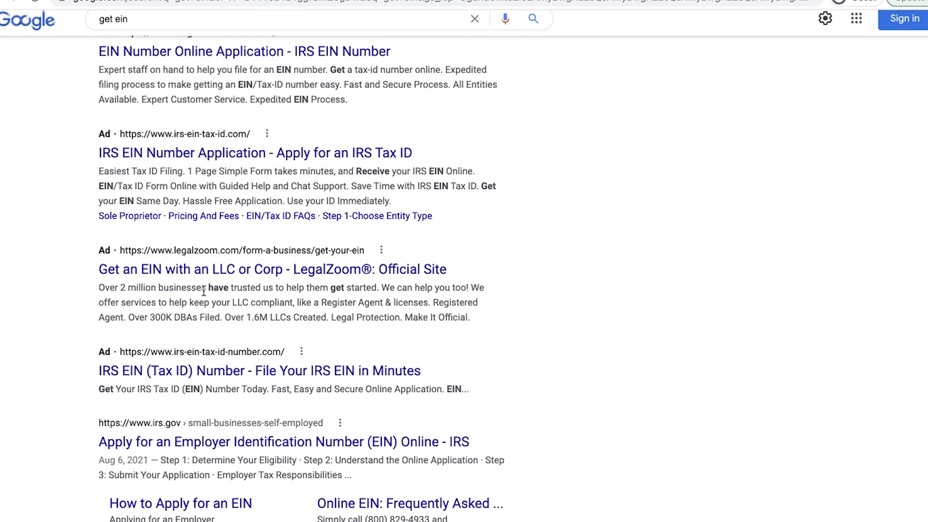
scroll(203, 290, down, 5)
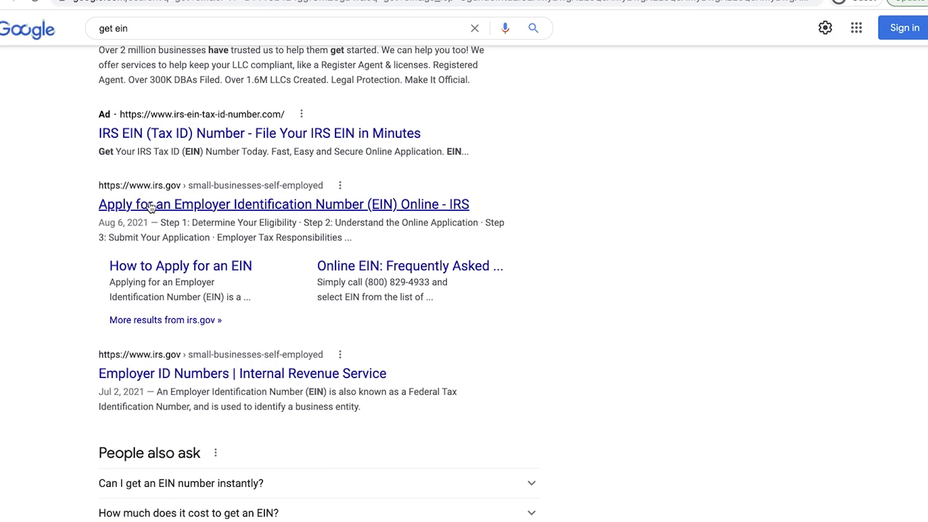
scroll(151, 208, up, 7)
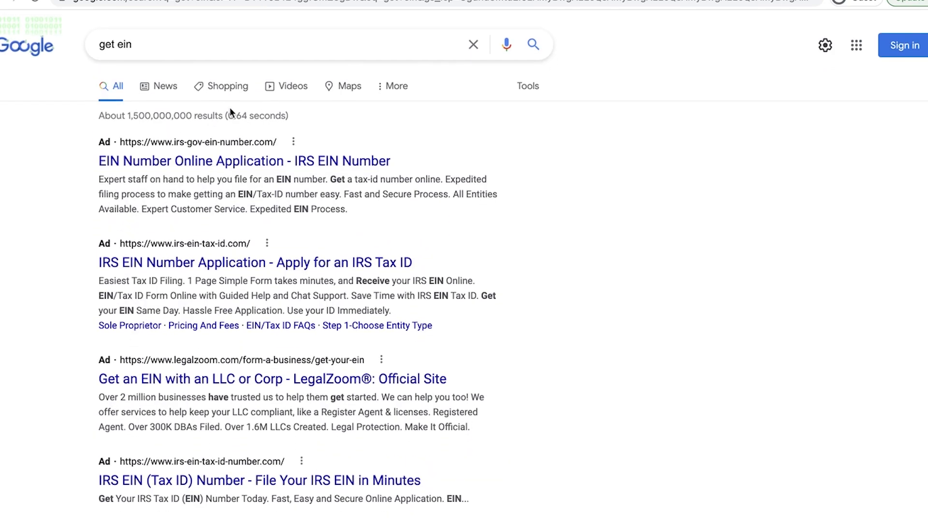
scroll(216, 268, down, 1)
scroll(216, 267, down, 12)
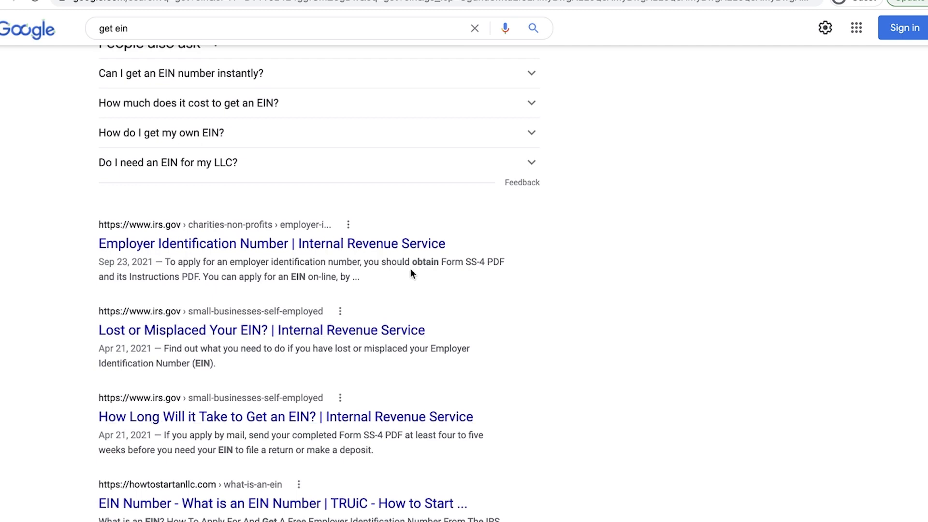
click(356, 245)
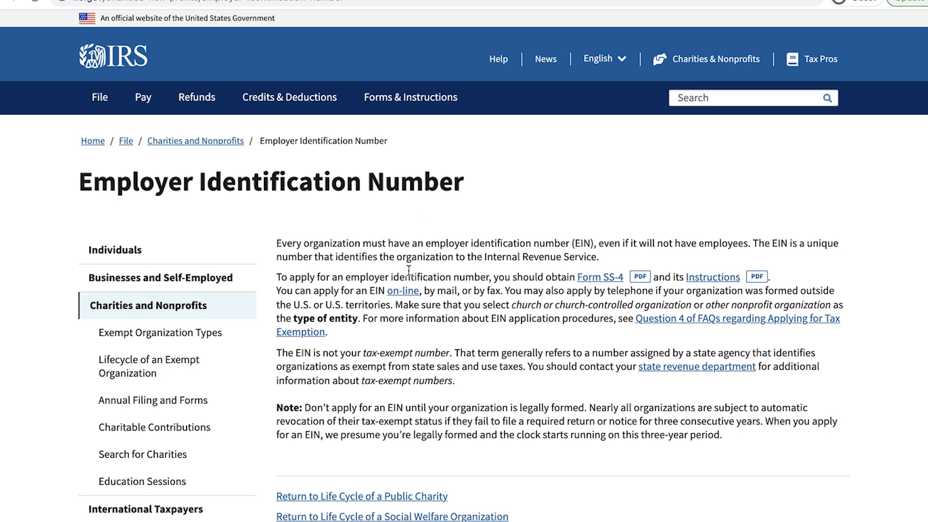
Step: Go to Tax Information For Businesses, dismiss the feedback survey, and open the Employer ID Numbers page
mouse_move(213, 94)
scroll(525, 367, down, 4)
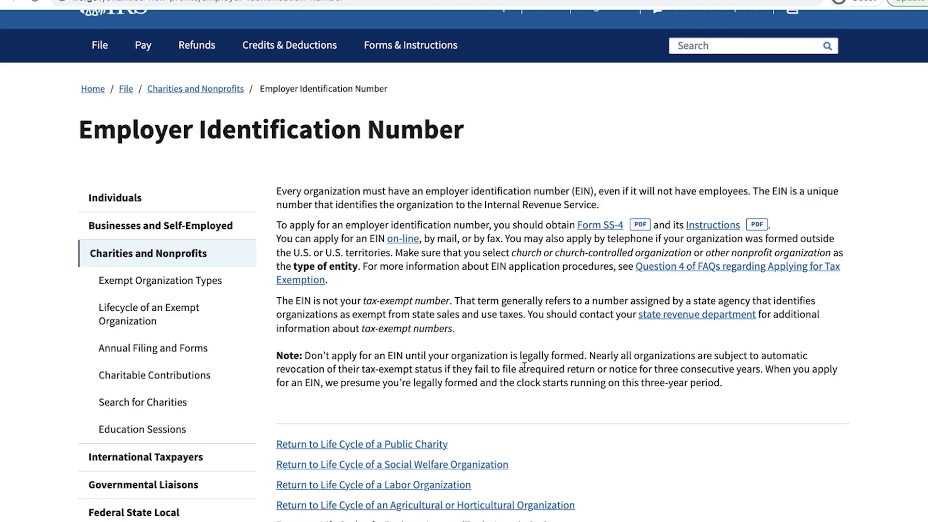
scroll(526, 372, up, 4)
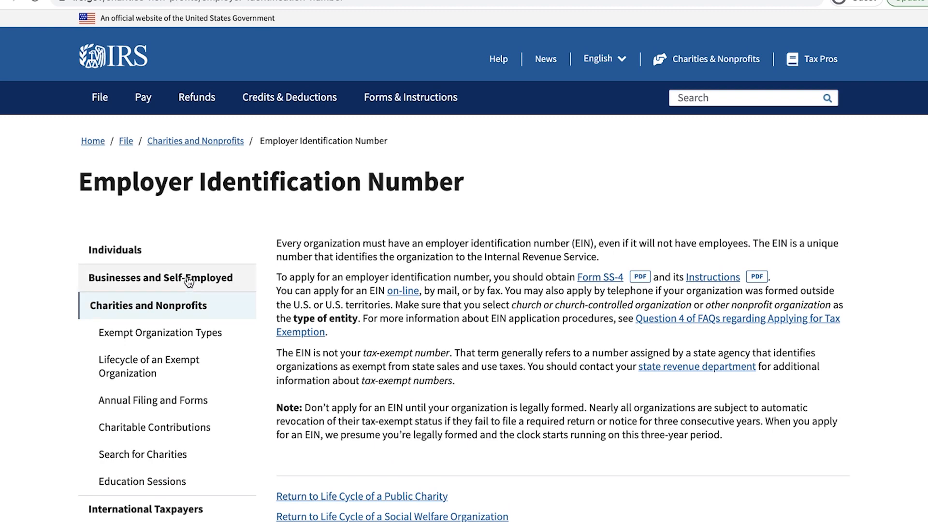
click(160, 275)
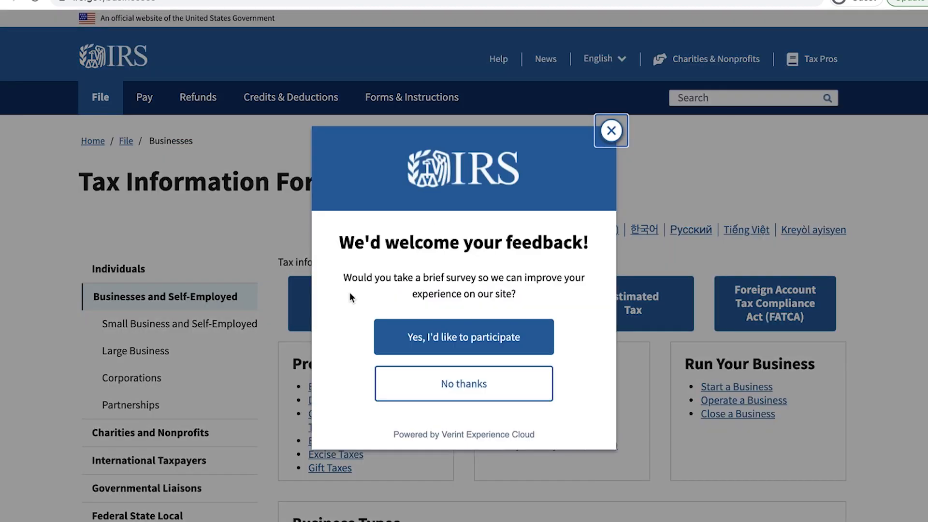
click(614, 130)
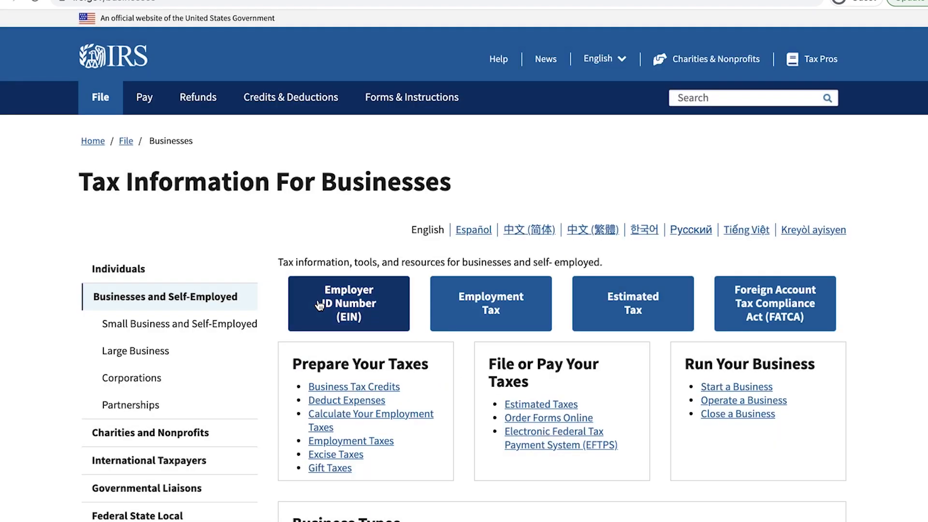
click(360, 308)
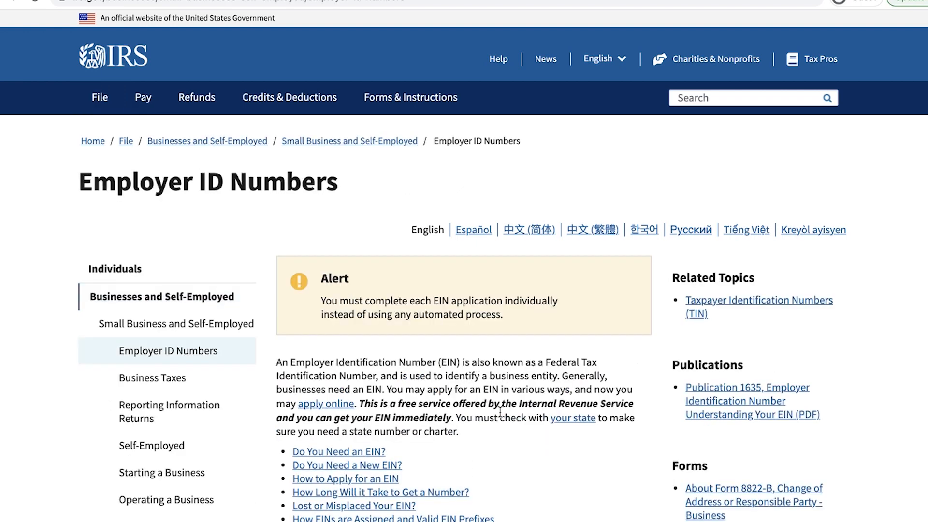
scroll(500, 412, down, 3)
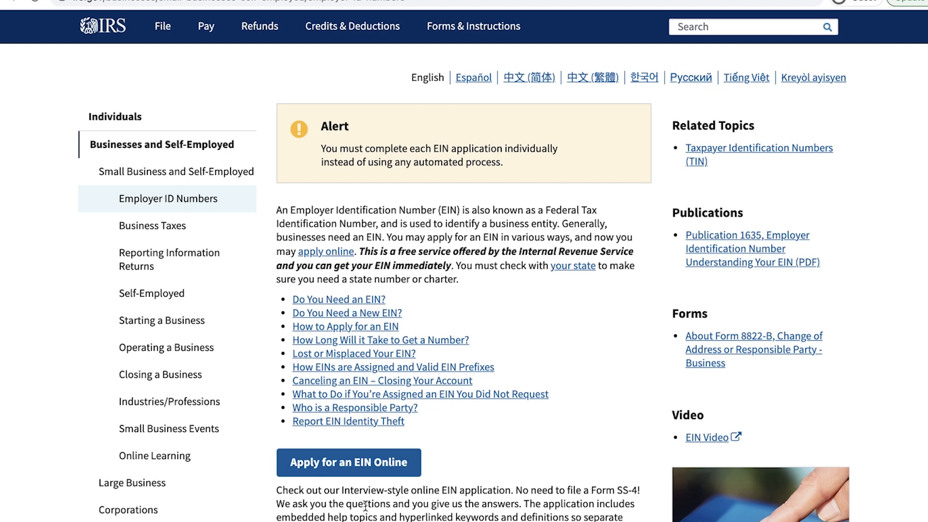
Step: Open Apply for an EIN Online, review the eligibility requirements, and launch Apply Online Now
click(383, 464)
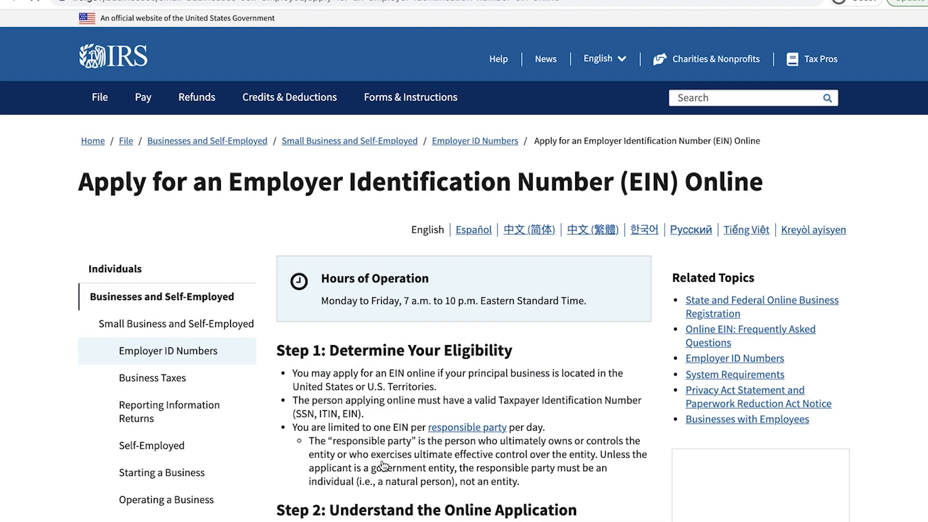
scroll(384, 466, down, 3)
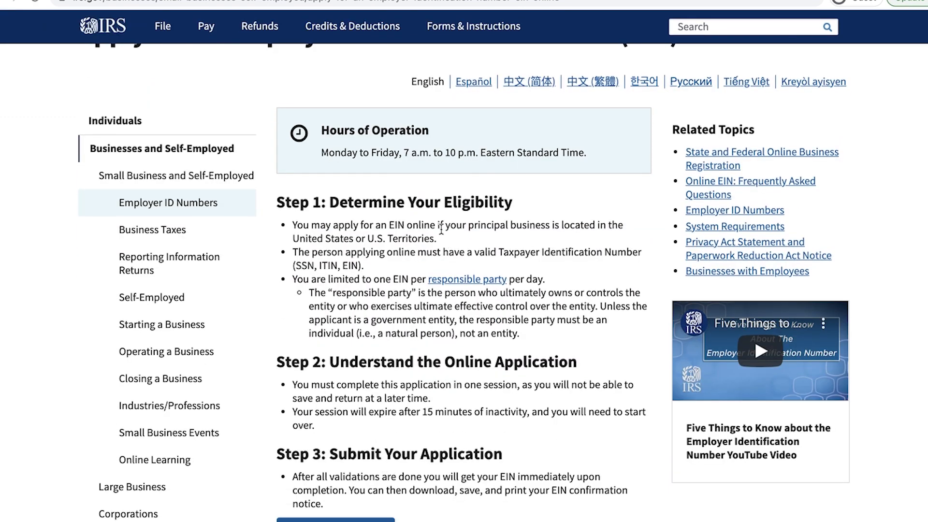
drag(390, 226, 414, 244)
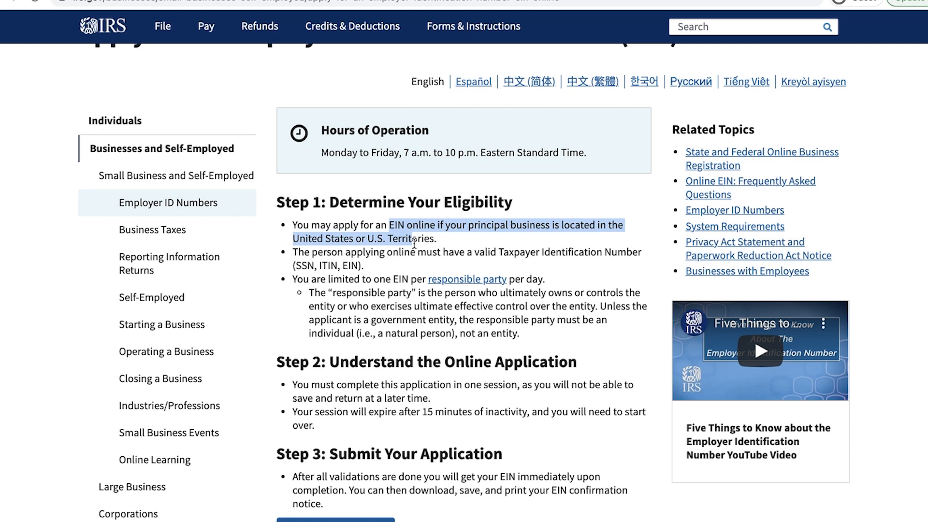
click(377, 254)
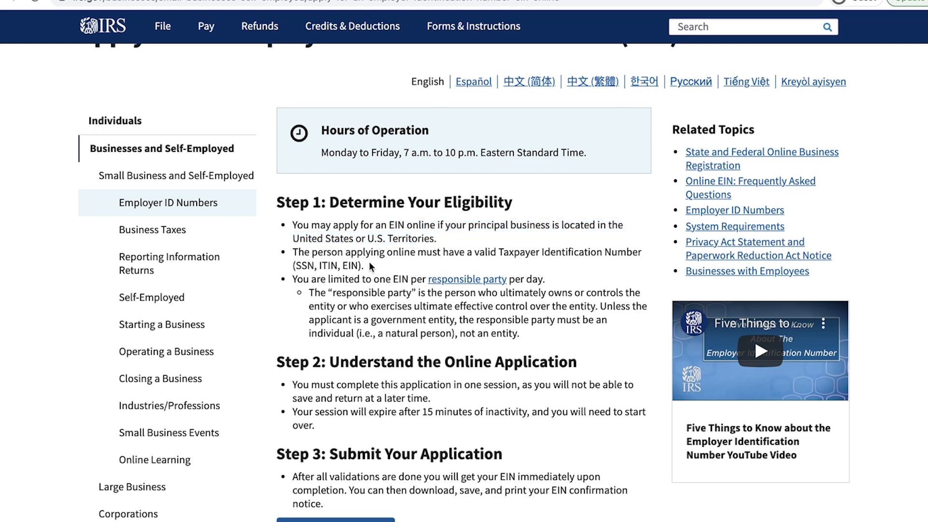
drag(329, 254, 352, 267)
click(333, 266)
scroll(401, 259, down, 1)
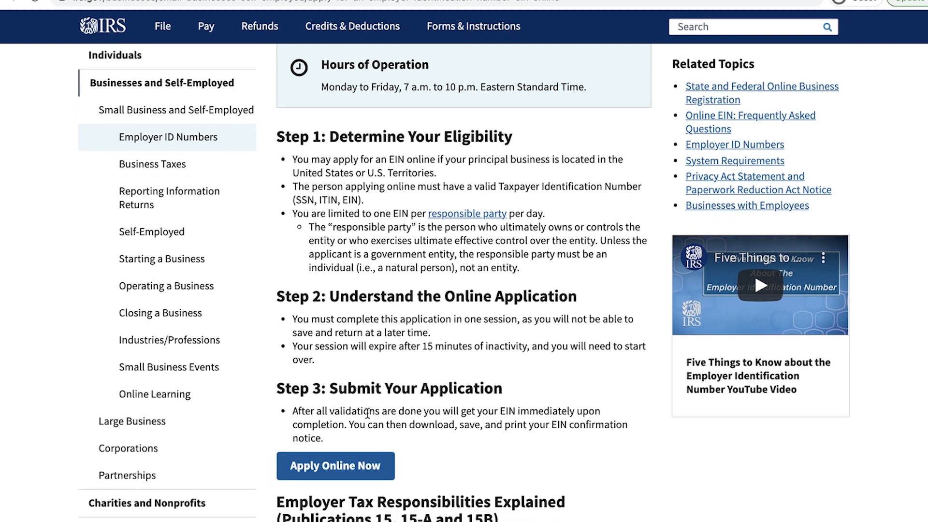
click(371, 469)
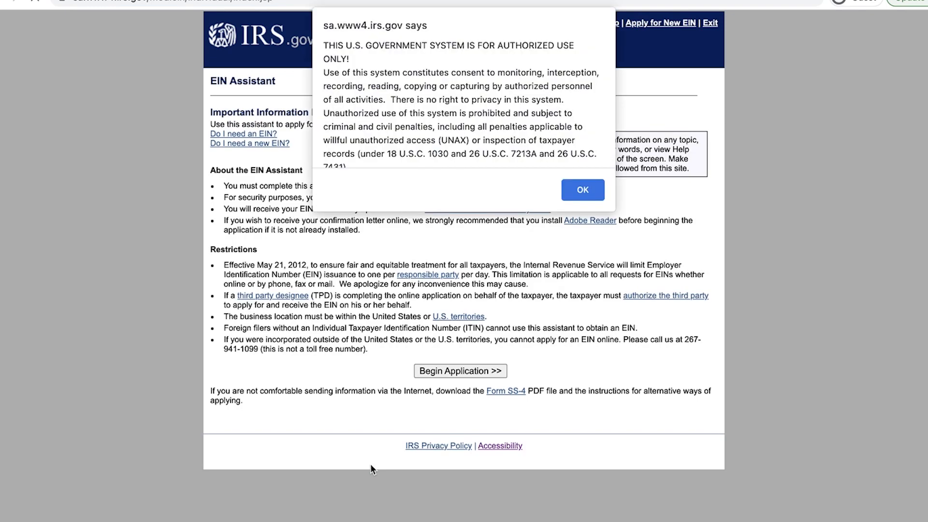
Step: Accept the authorized-use security notice and begin the EIN application
click(585, 197)
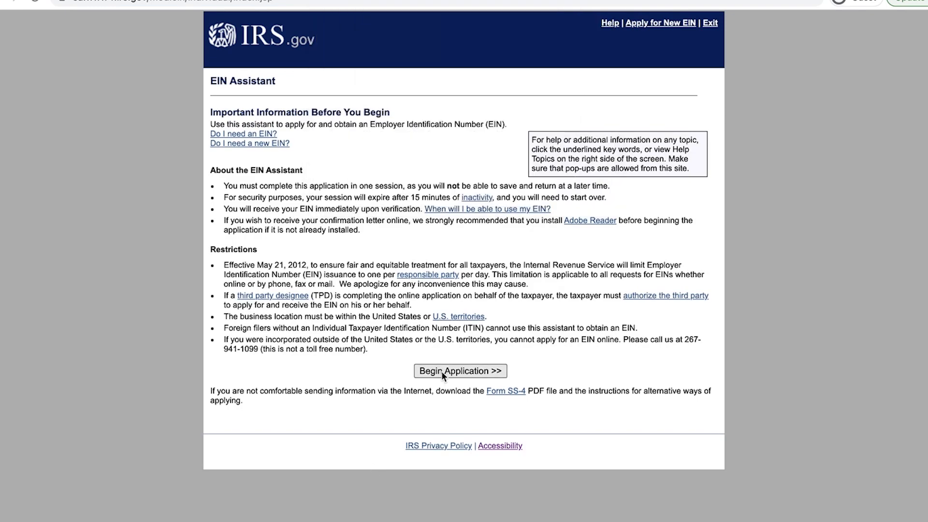
click(455, 371)
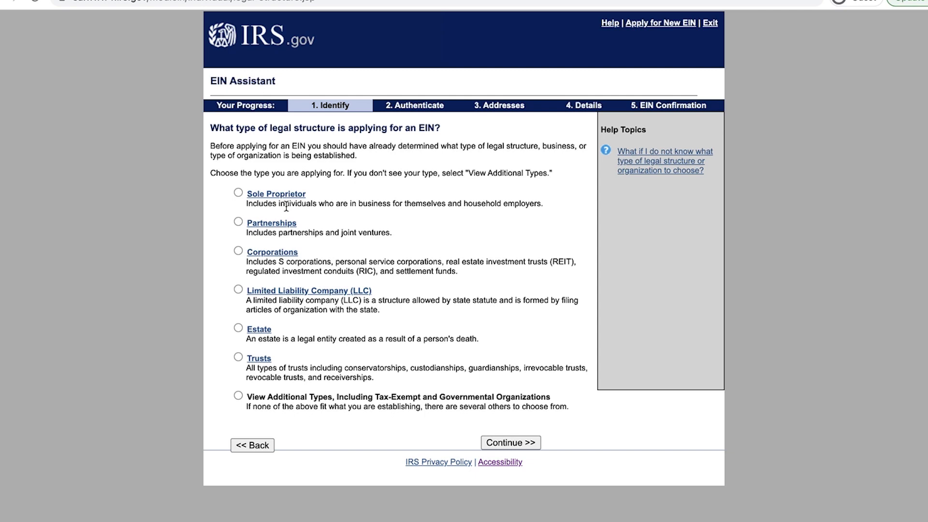
Step: Choose Limited Liability Company (LLC) as the legal structure and continue past the LLC description
click(238, 193)
click(240, 287)
click(238, 222)
click(239, 191)
click(238, 289)
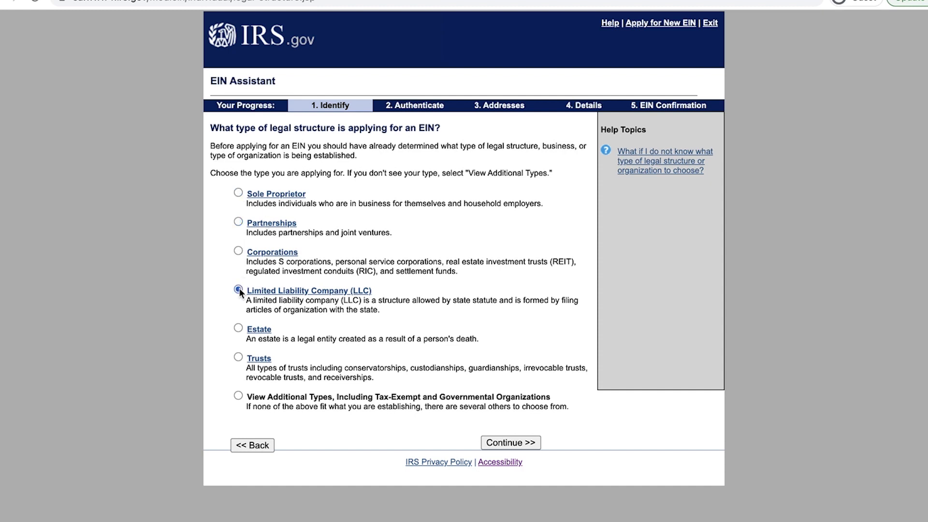
click(512, 444)
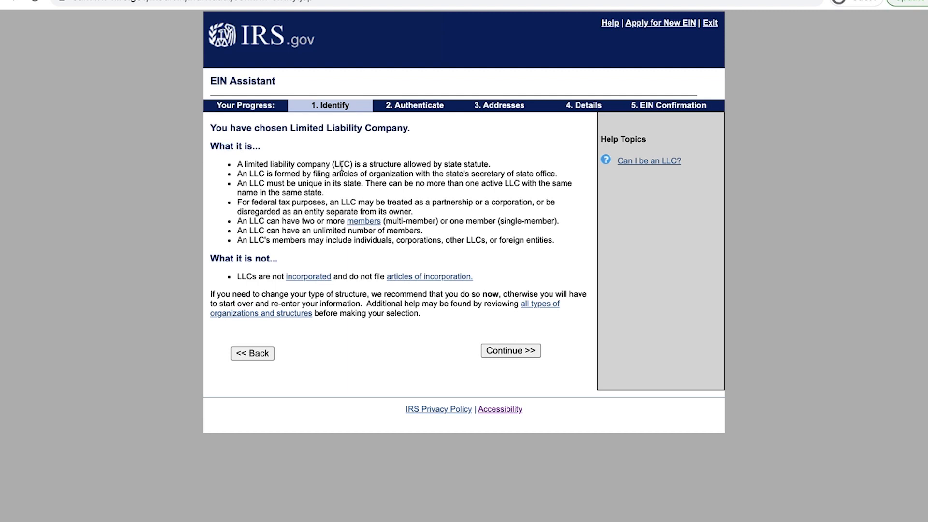
drag(335, 174, 473, 177)
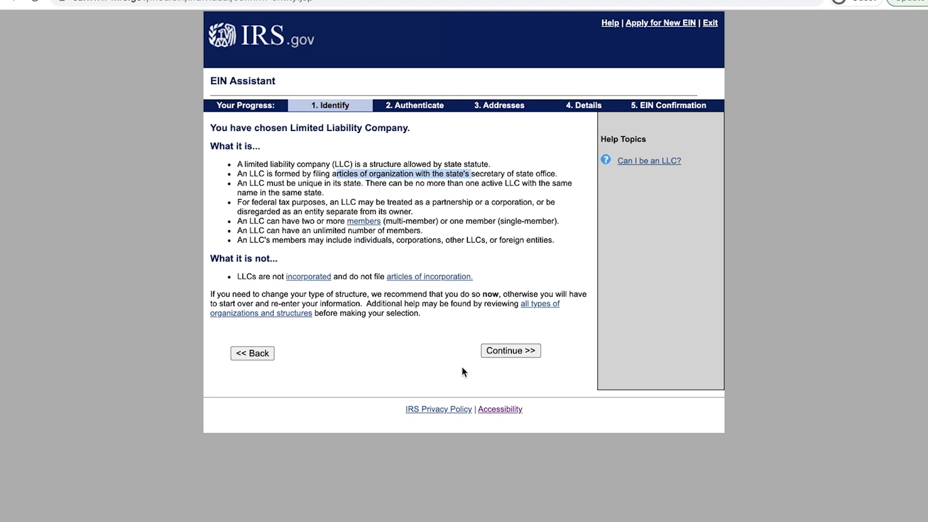
click(518, 353)
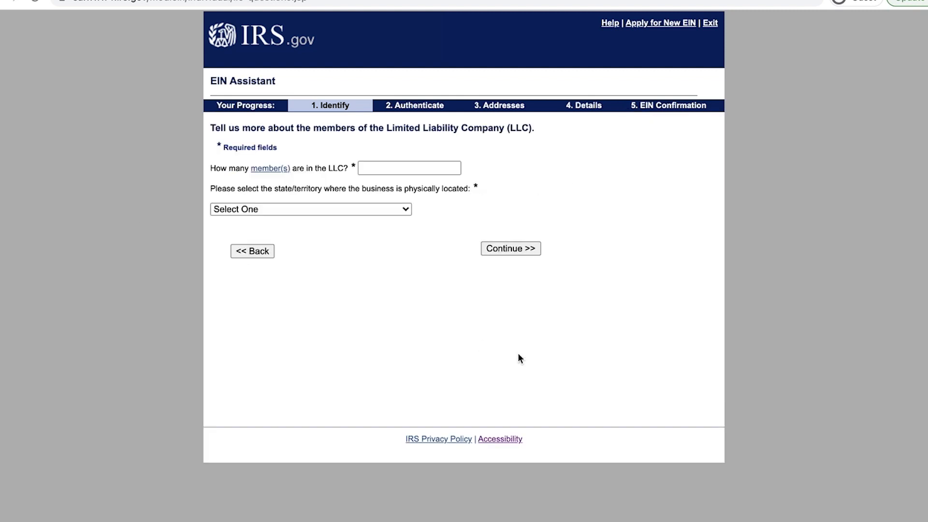
Step: Enter 1 as the number of LLC members and CALIFORNIA (CA) as the state
click(414, 170)
text(1)
click(401, 209)
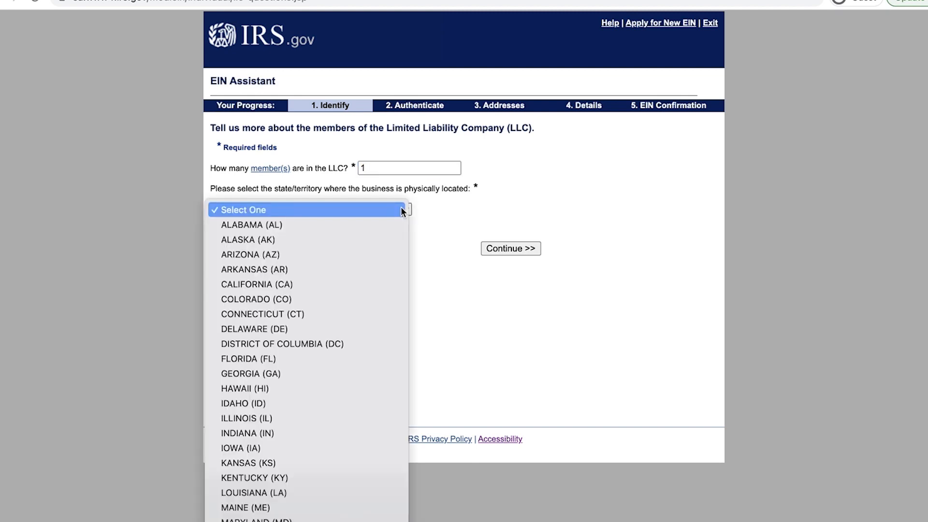
click(321, 284)
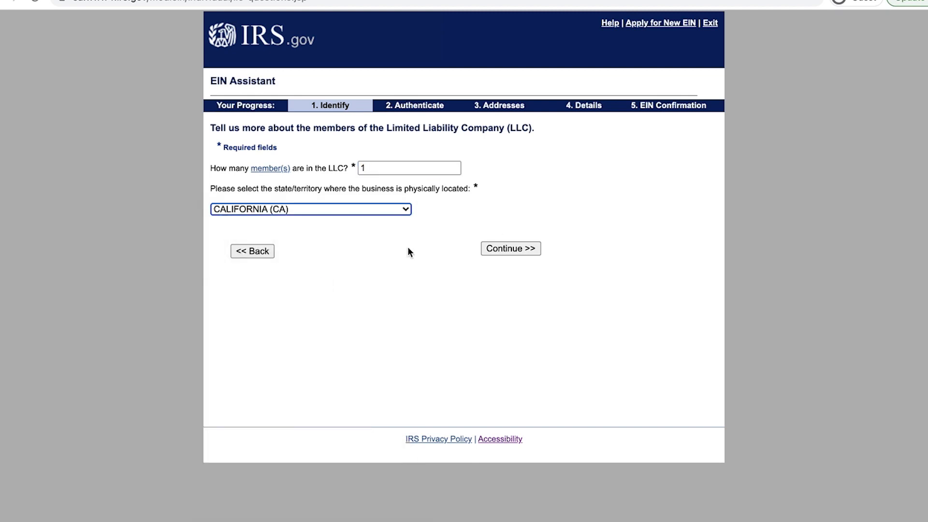
click(506, 248)
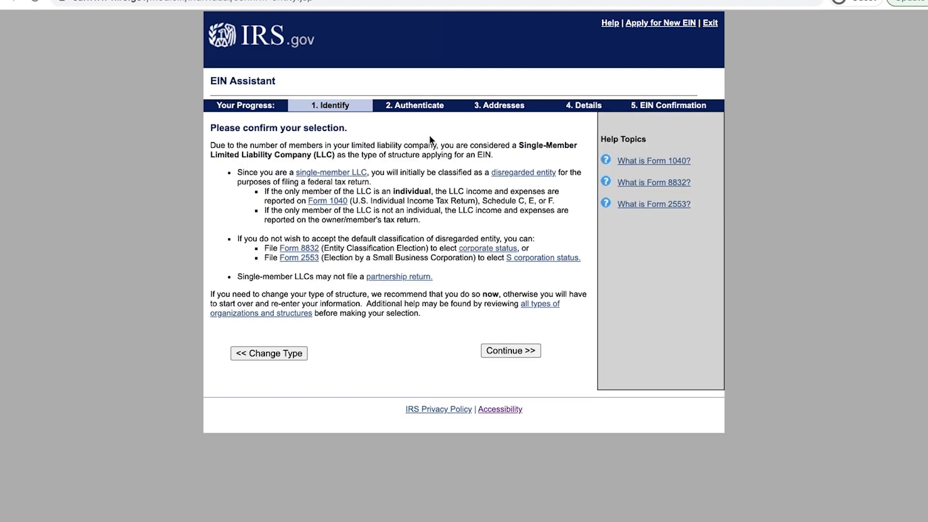
Step: Review the Single-Member LLC classification explanation and accept it
drag(412, 145, 406, 174)
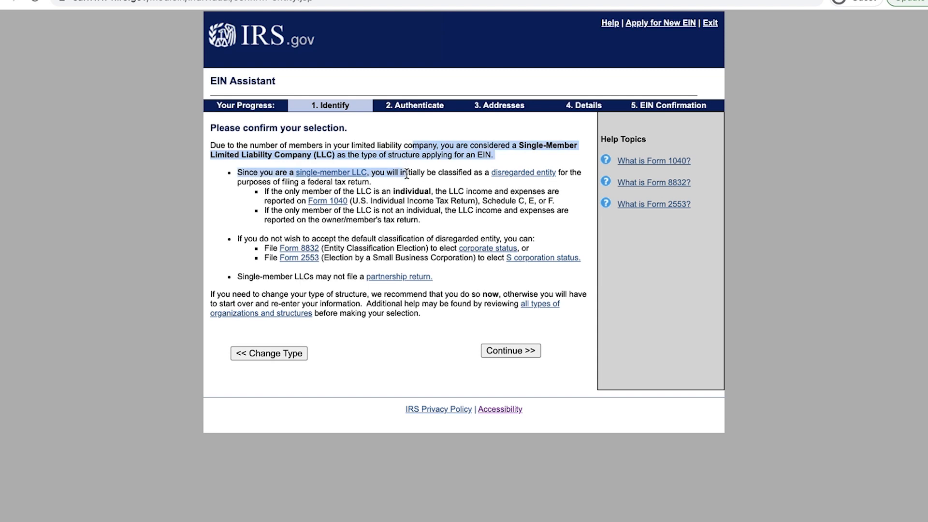
drag(414, 207, 414, 206)
click(525, 143)
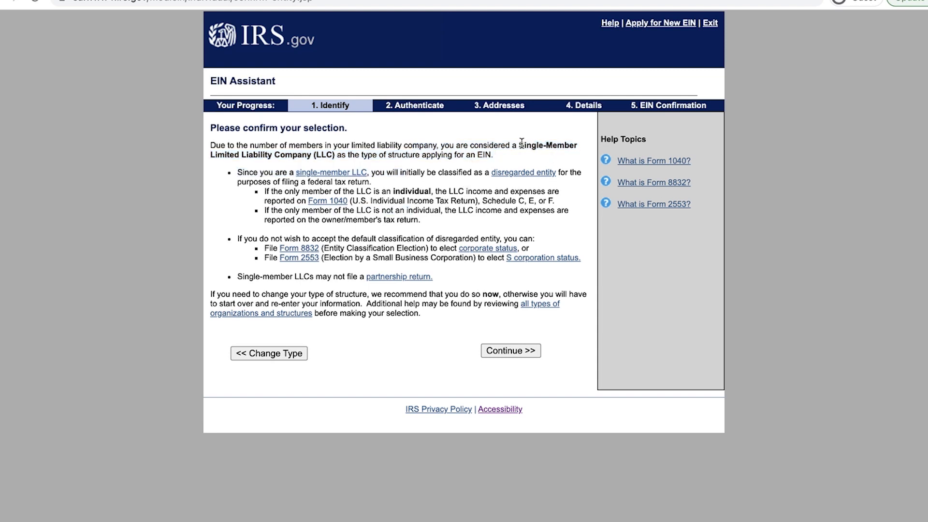
drag(520, 144, 519, 155)
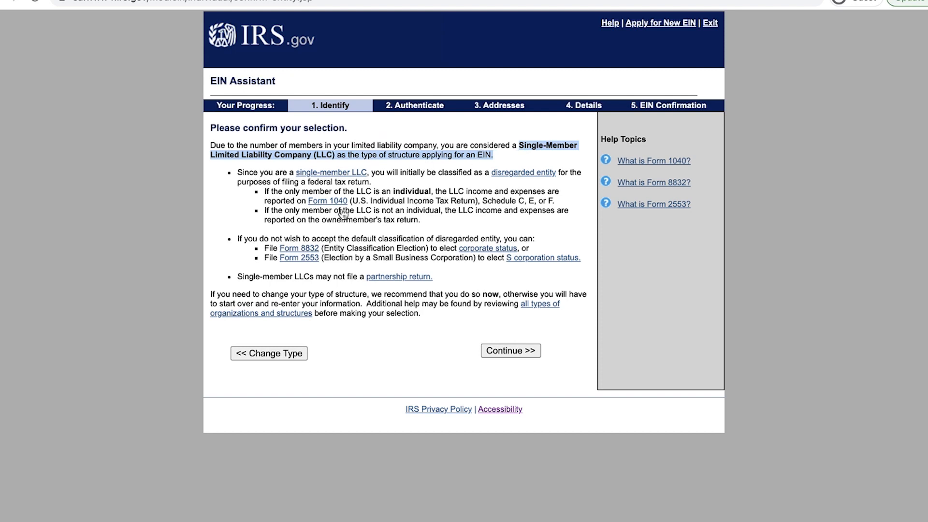
click(429, 199)
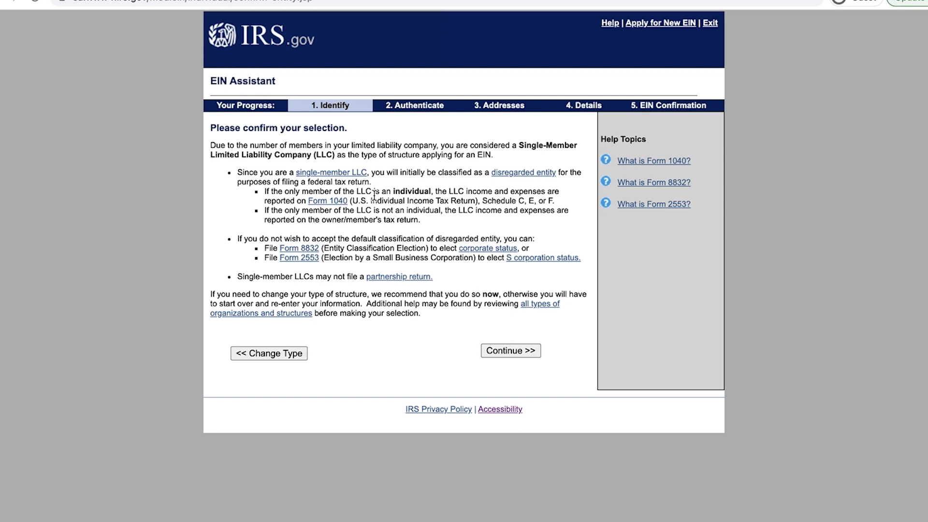
drag(374, 193, 374, 213)
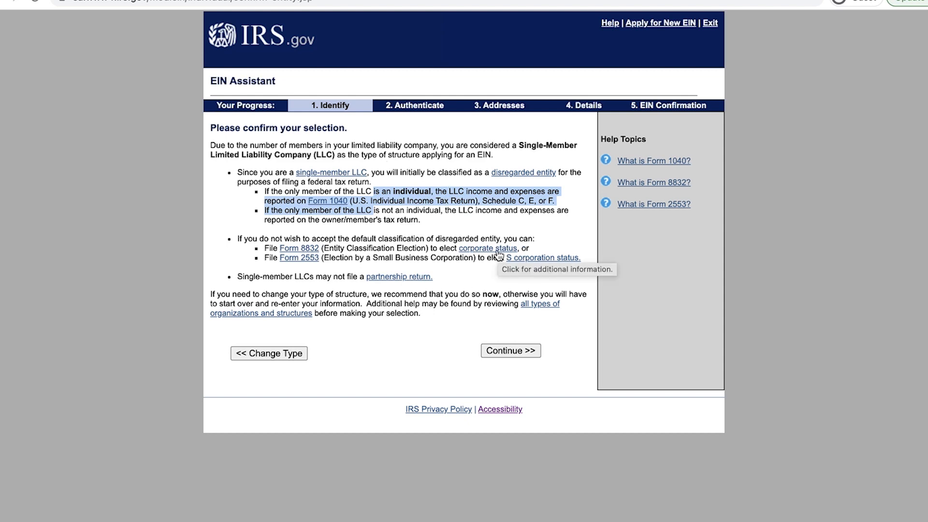
click(447, 233)
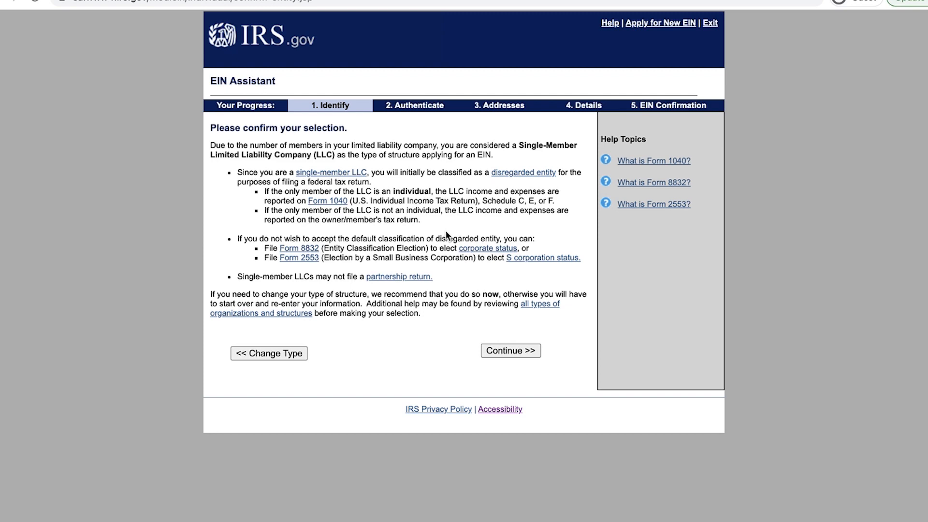
click(516, 351)
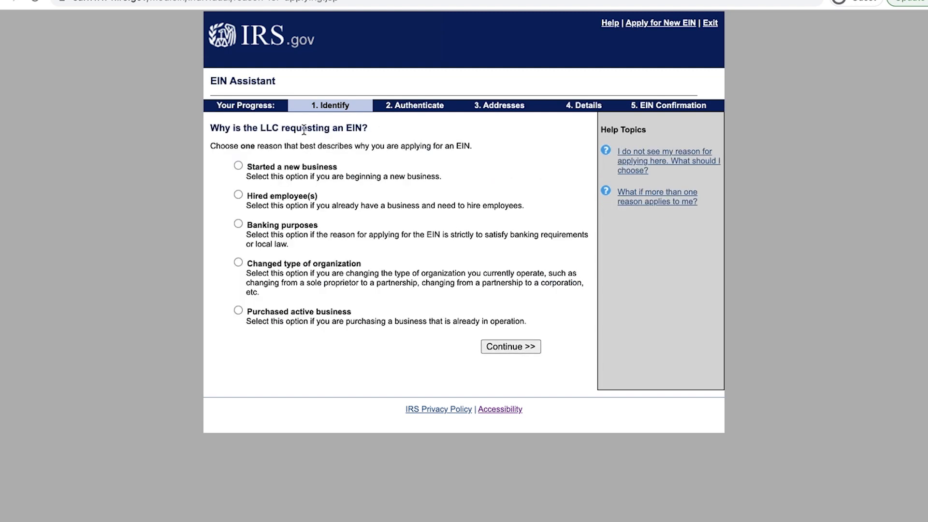
Step: Give 'Started a new business' as the reason for requesting the EIN
click(239, 165)
click(520, 347)
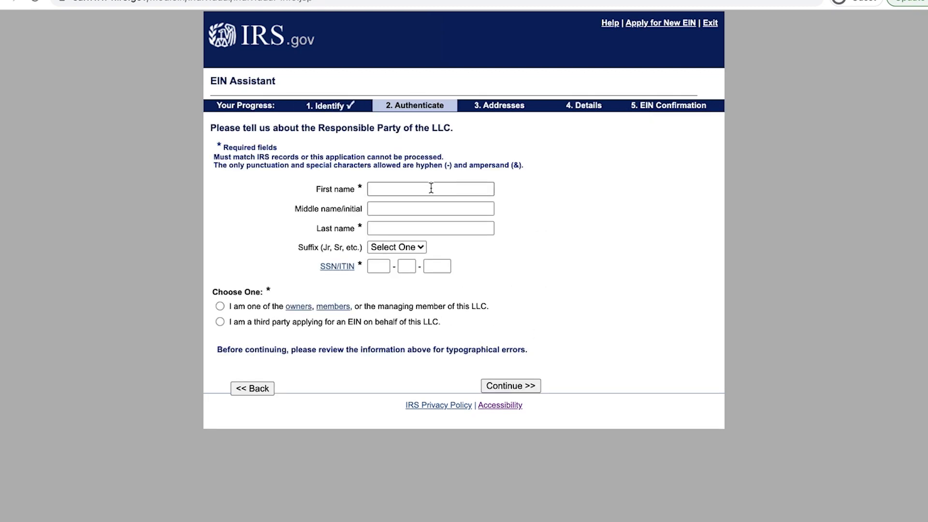
Step: Enter the responsible party's first name, last name and SSN
click(427, 188)
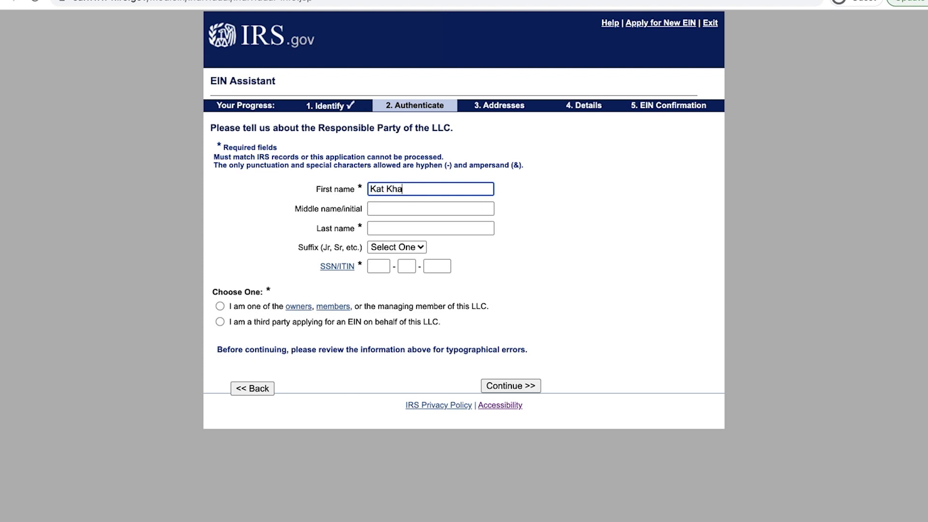
click(396, 228)
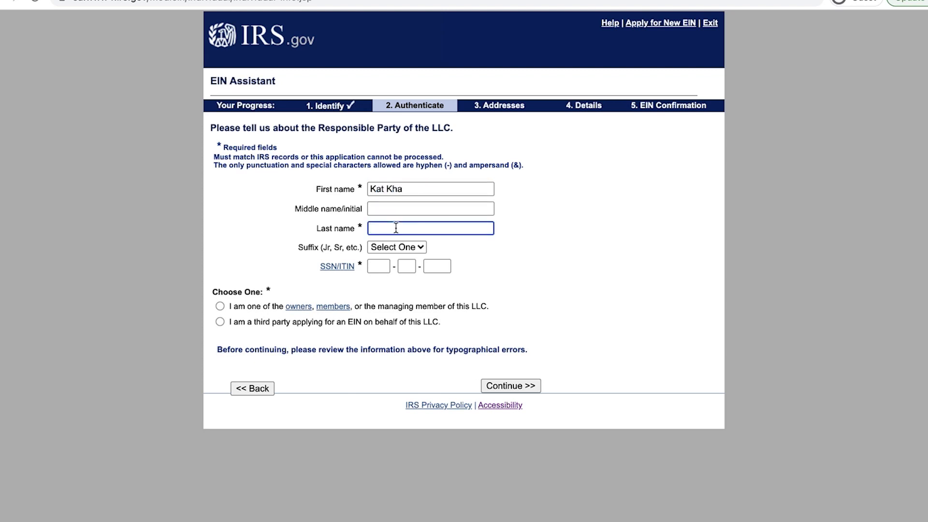
text(K)
click(381, 265)
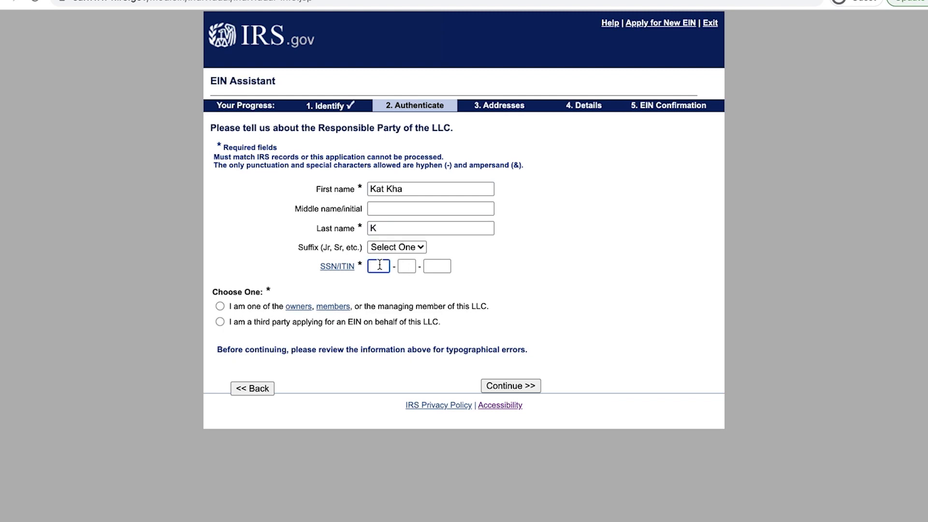
text(999-99-9999)
Step: Identify the applicant as one of the LLC's owners or members and submit
click(220, 307)
click(220, 322)
click(221, 304)
click(526, 386)
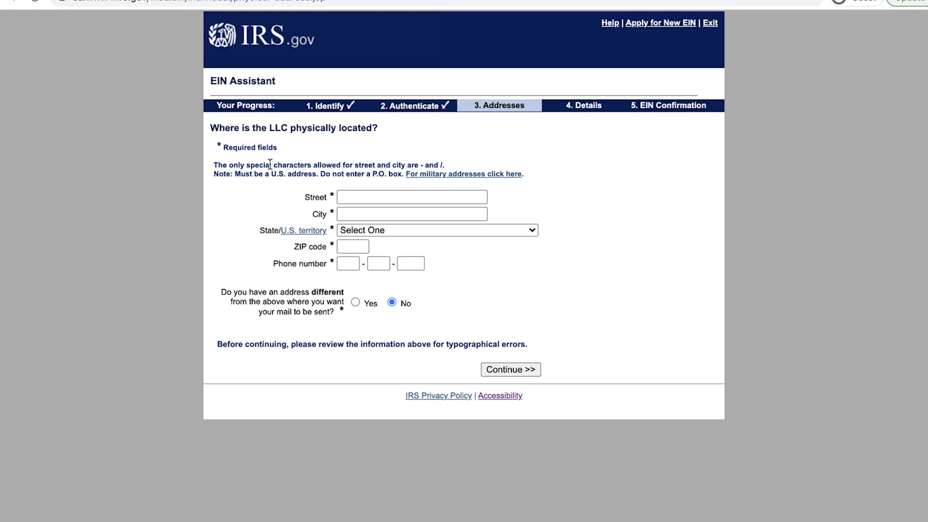
Step: Keep No for a separate mailing address and enter the LLC's street and city
click(352, 198)
click(354, 198)
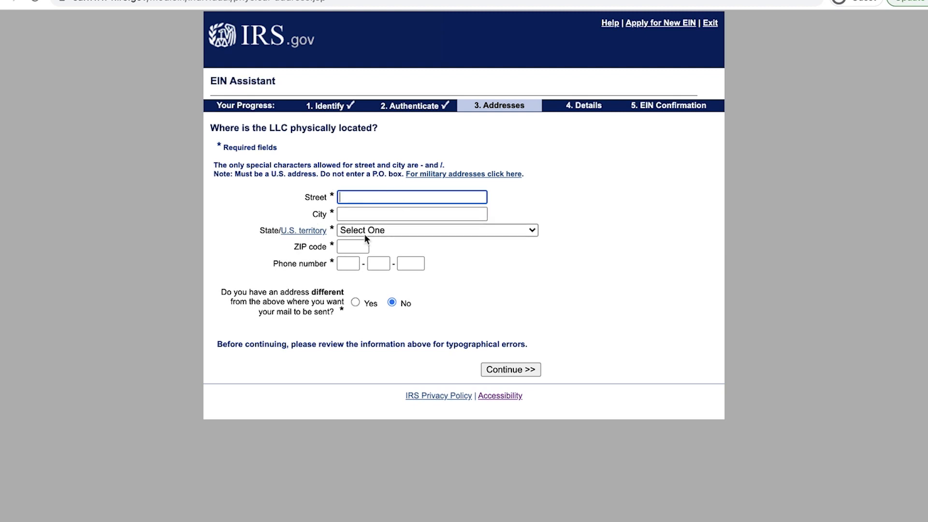
click(355, 303)
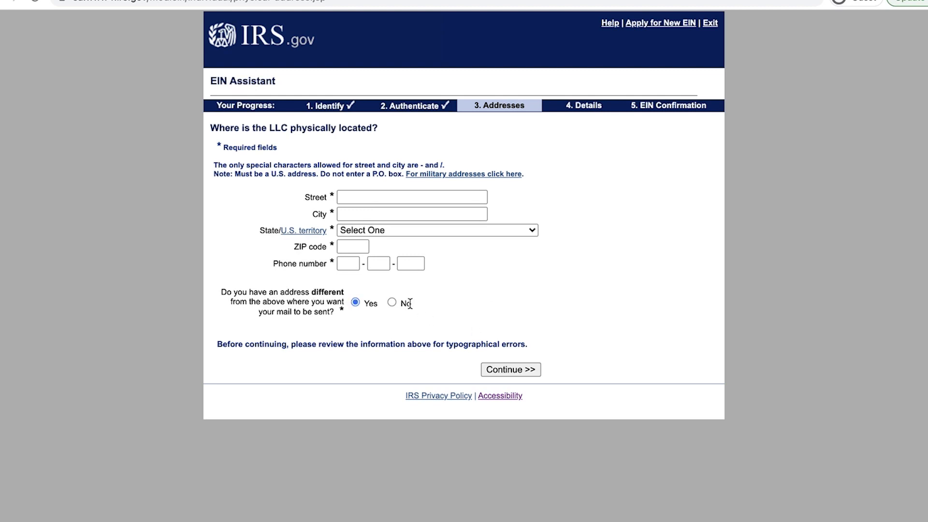
click(390, 301)
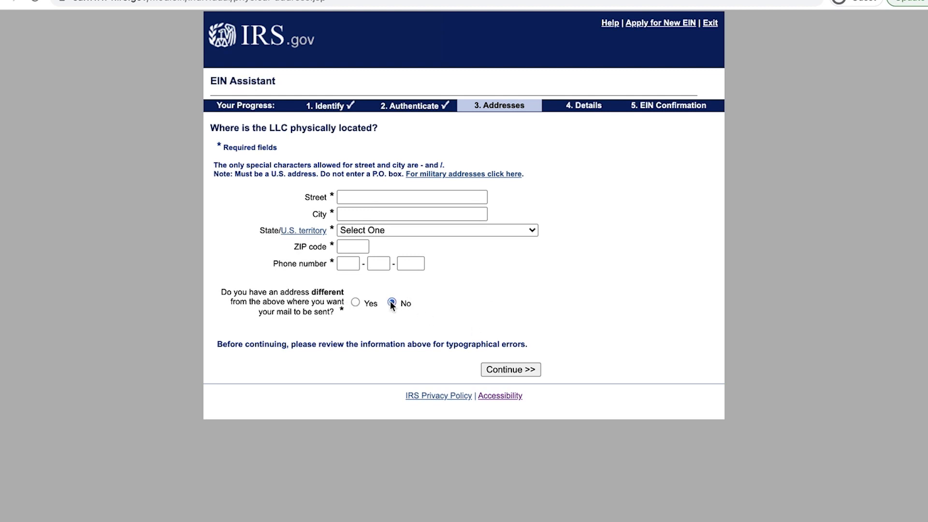
click(379, 197)
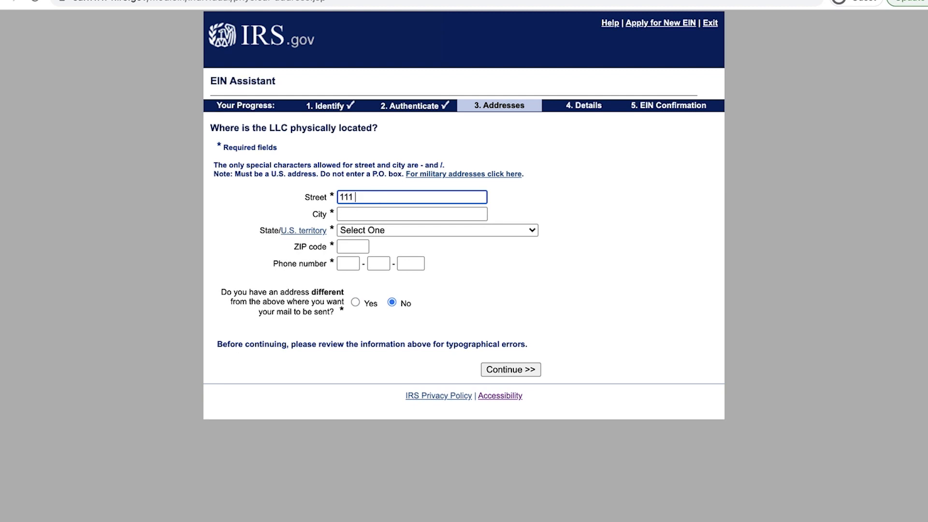
click(344, 213)
text(Sherman)
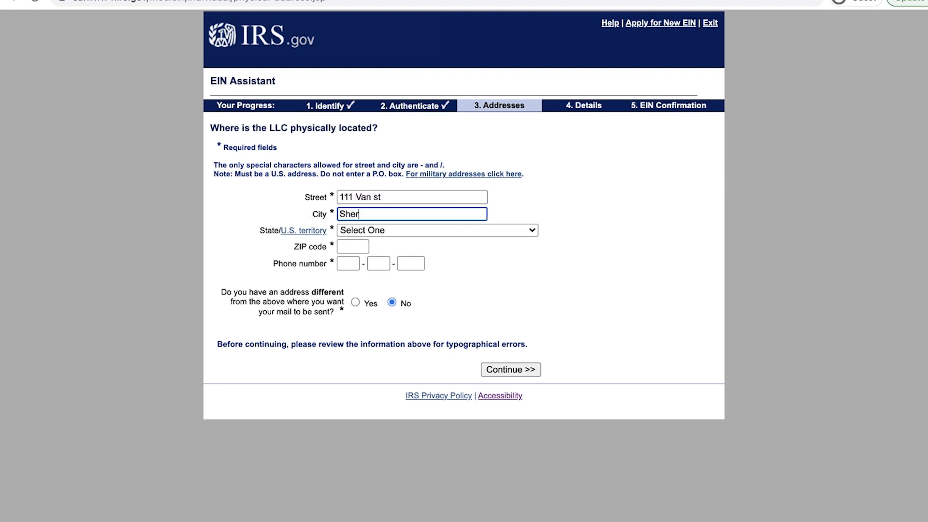
key(BackSpace)
key(BackSpace)
key(BackSpace)
key(BackSpace)
key(BackSpace)
key(BackSpace)
key(BackSpace)
text(Marina)
Step: Set the state to CALIFORNIA (CA), enter ZIP and phone, and accept the address as entered
click(378, 230)
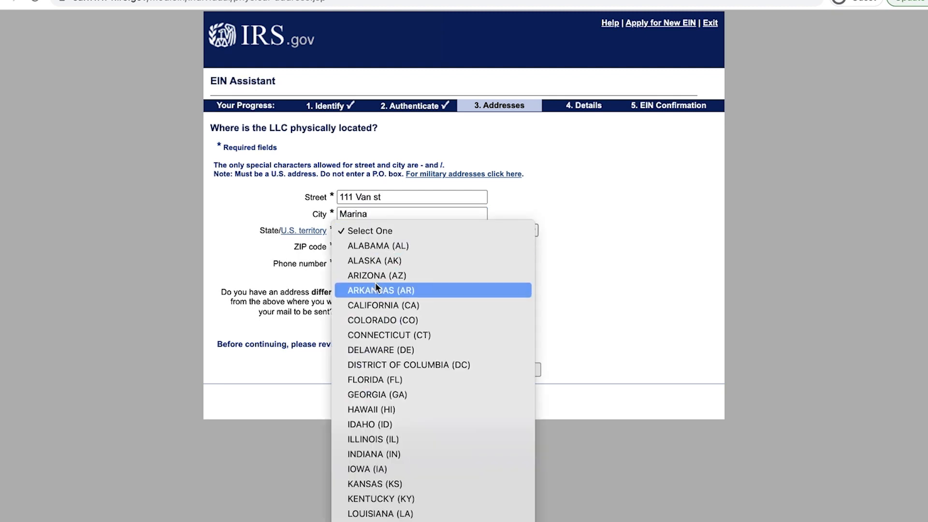
click(389, 308)
click(363, 249)
text(90292)
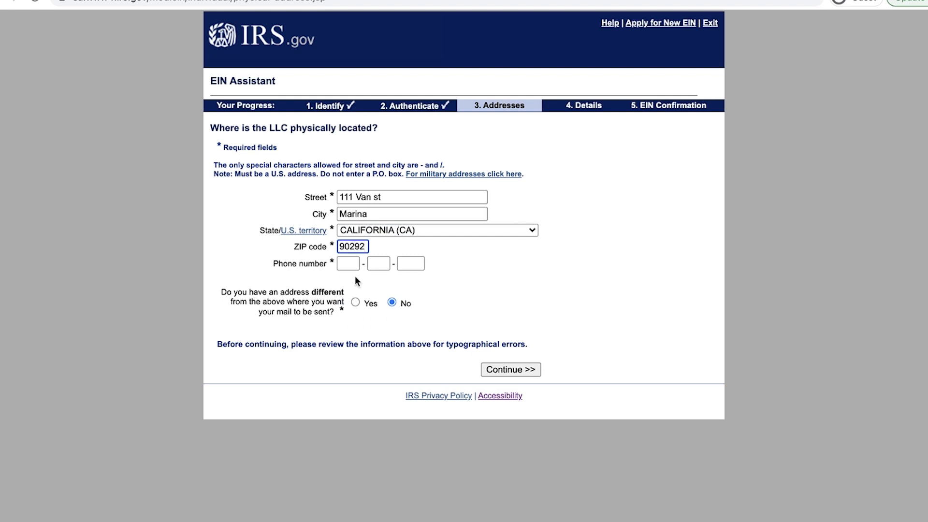
key(Tab)
text(999-999-9999)
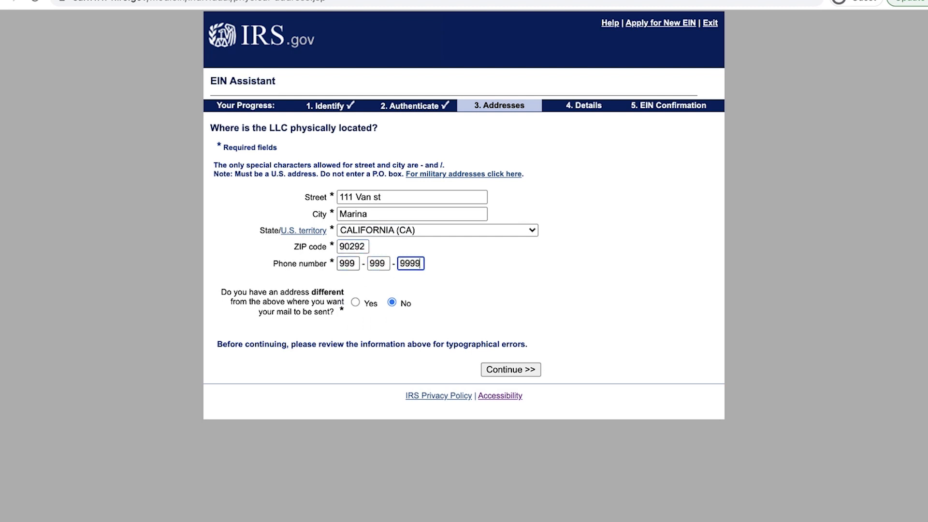
click(497, 371)
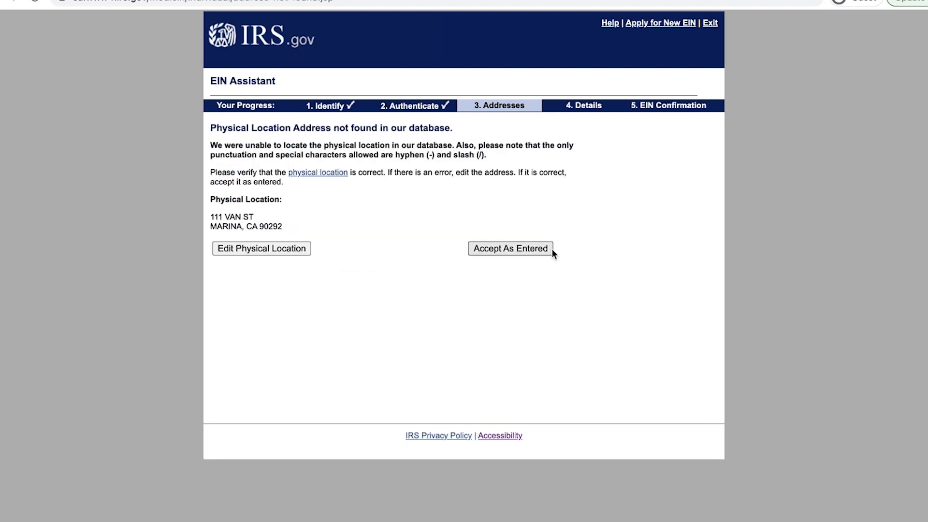
click(539, 249)
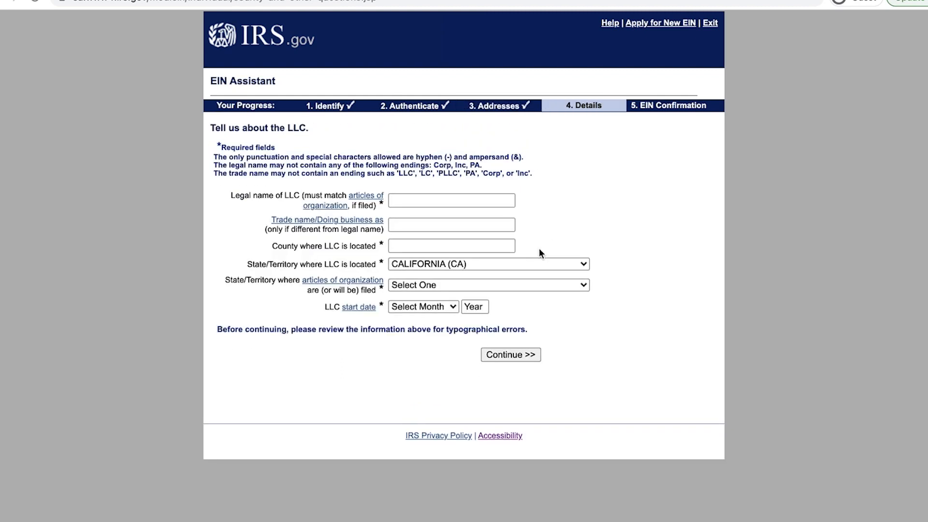
click(453, 202)
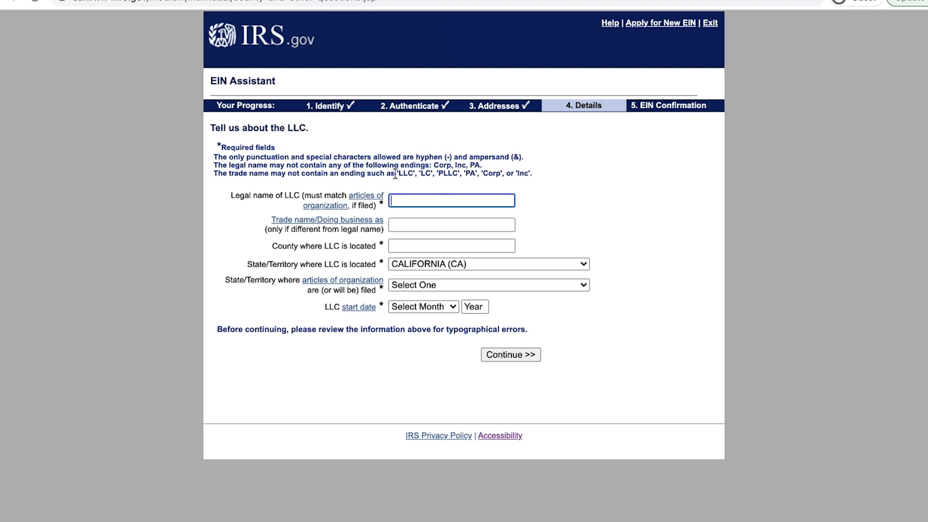
drag(314, 174, 411, 174)
click(452, 200)
click(392, 225)
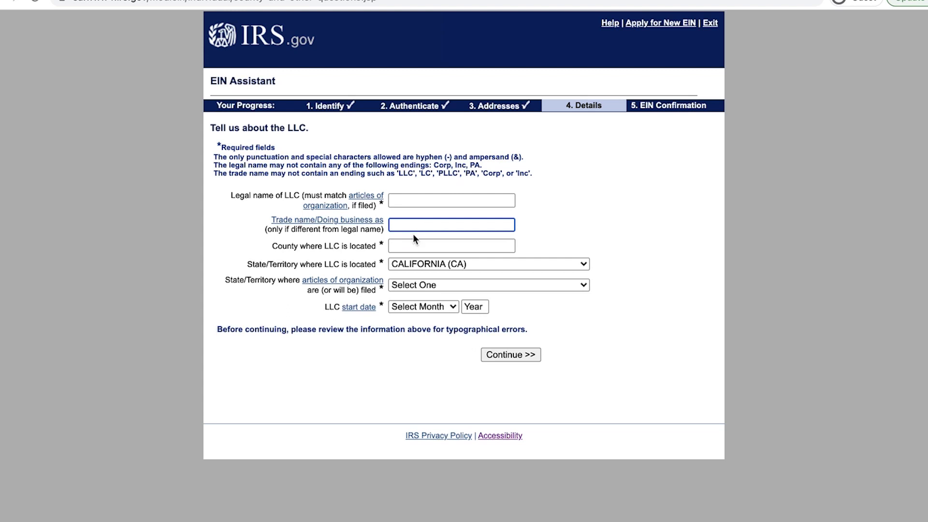
click(407, 246)
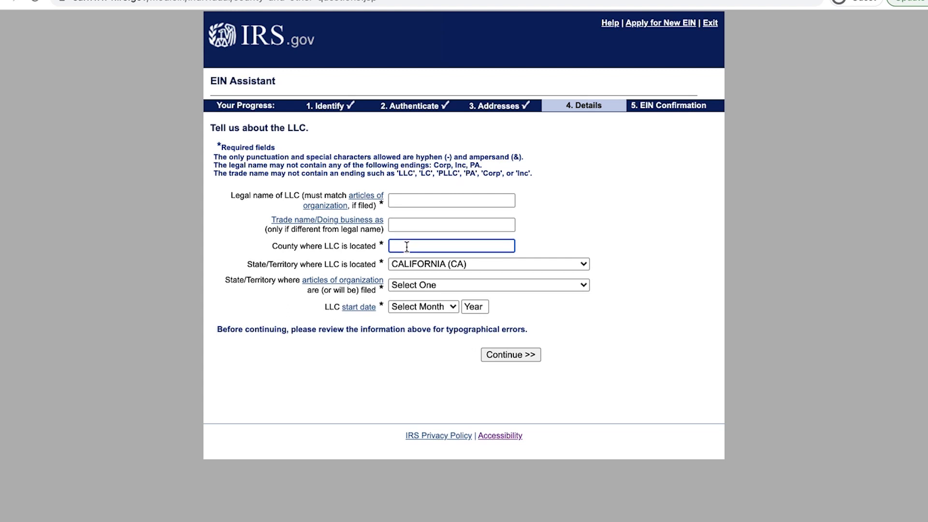
text(los an)
key(BackSpace)
key(BackSpace)
key(BackSpace)
key(BackSpace)
key(BackSpace)
key(BackSpace)
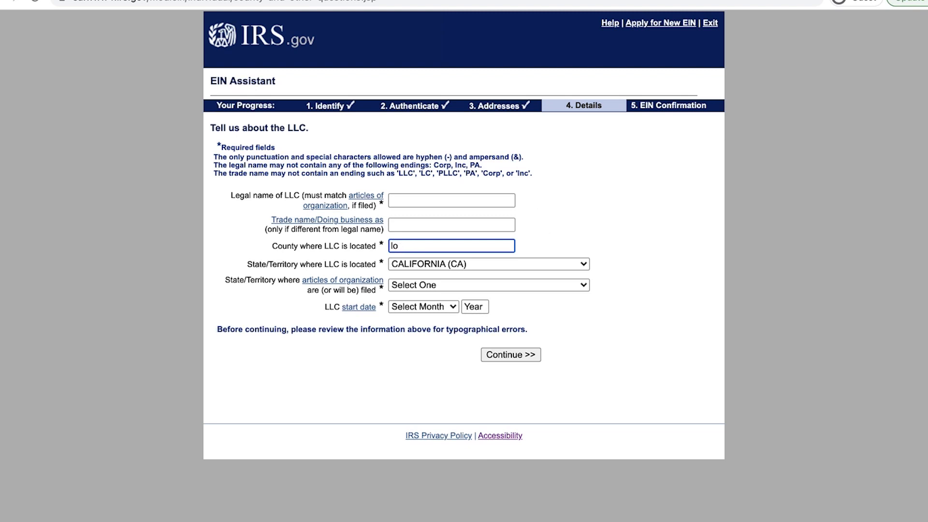